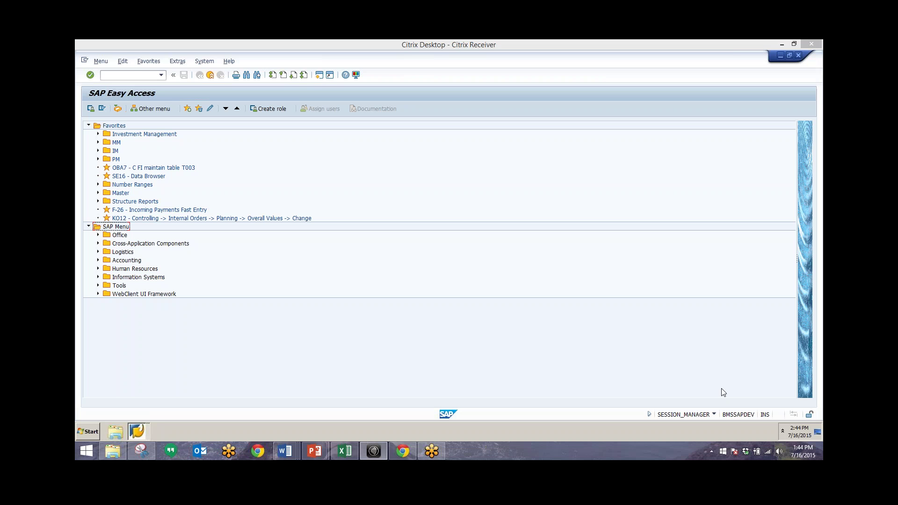
Start transaction cj20n and open the last processed project Project Scheduling Demo 2 (CJ2015)
left_click(134, 75)
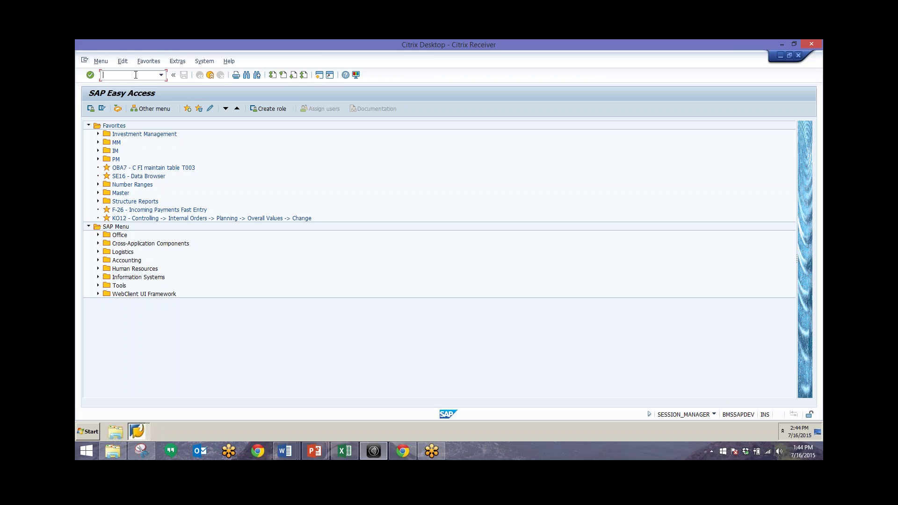
type("cj20n")
key("Return")
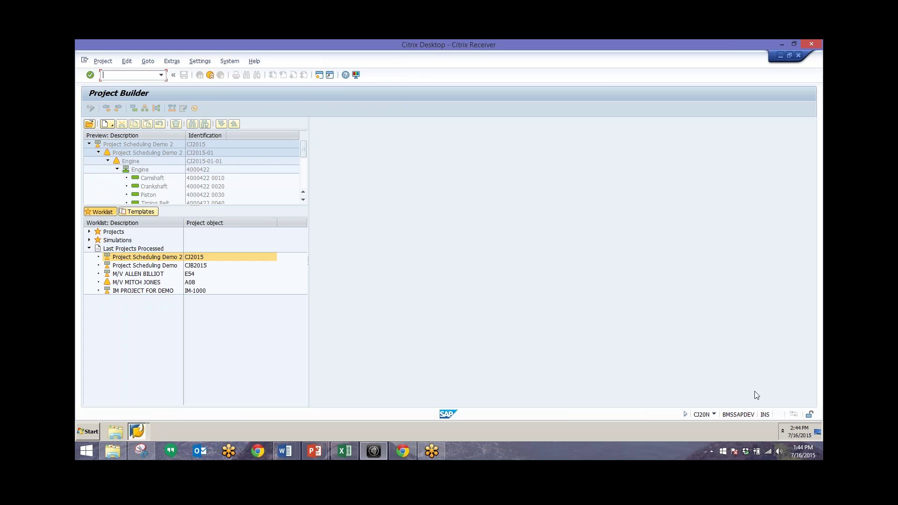
double_click(147, 257)
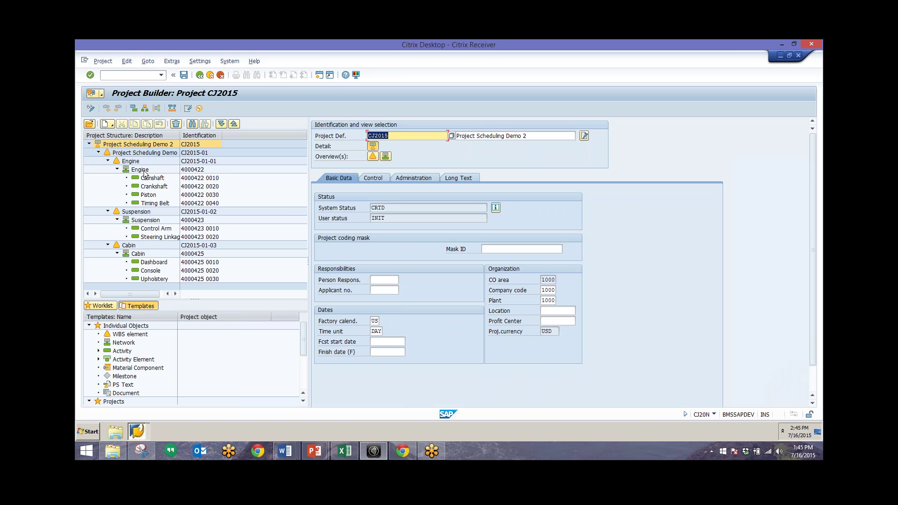
Review the Camshaft activity's relationships and the internal details and normal durations of the four Engine activities
left_click(149, 181)
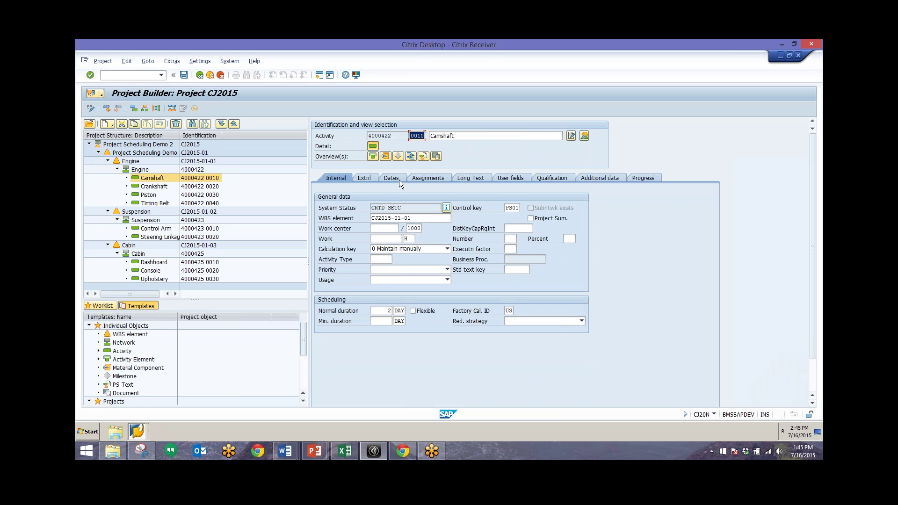
left_click(411, 156)
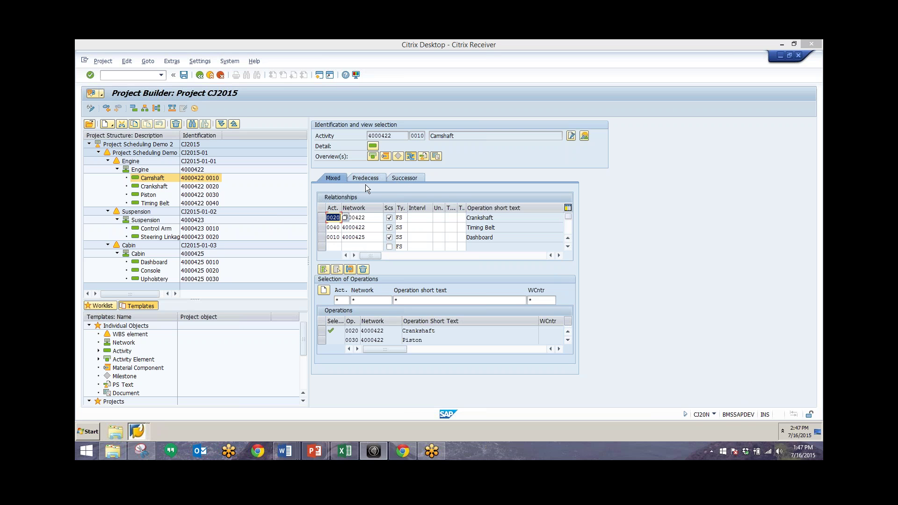
left_click(377, 158)
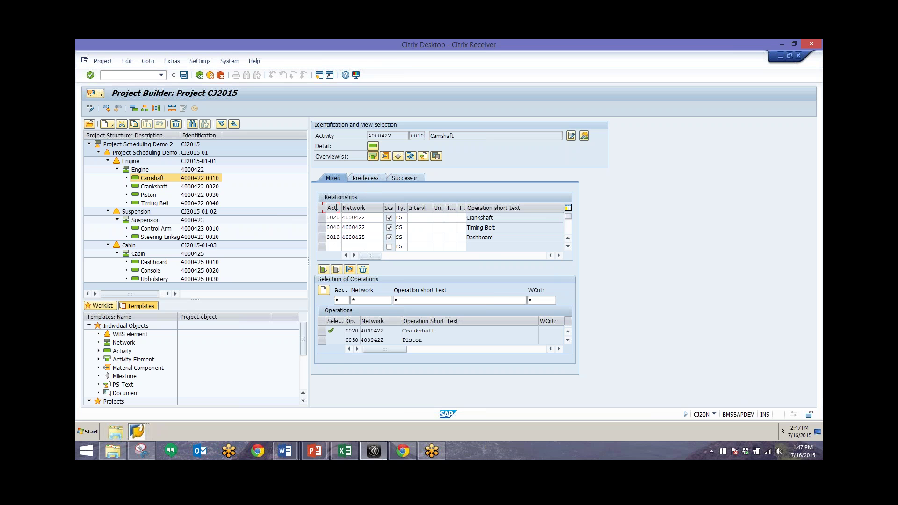
left_click(374, 147)
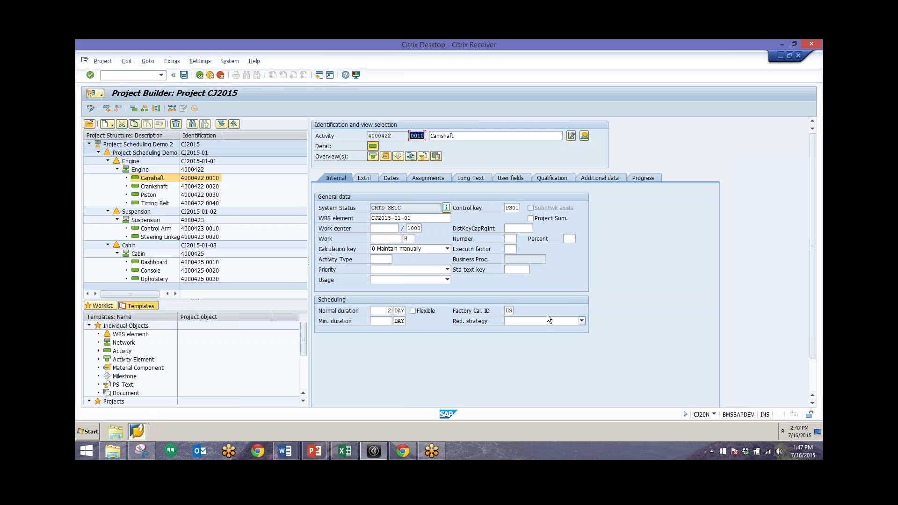
left_click(153, 187)
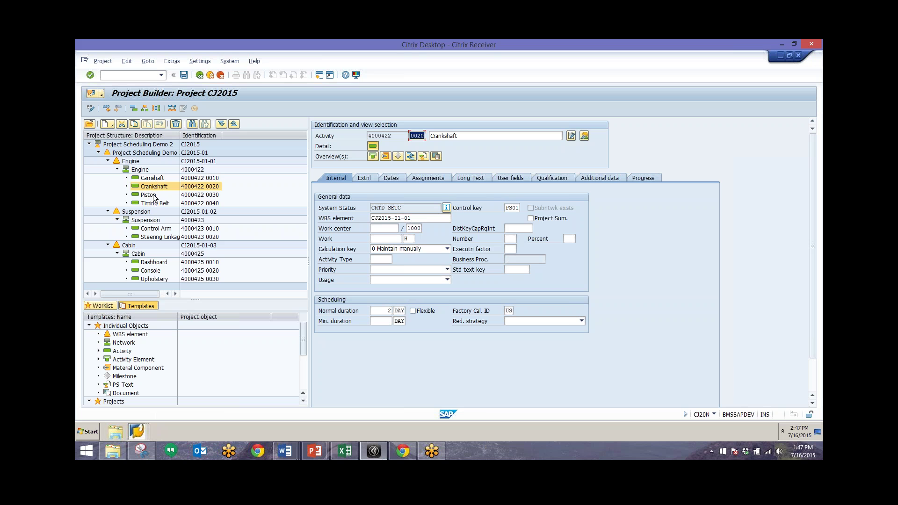
left_click(153, 195)
left_click(155, 204)
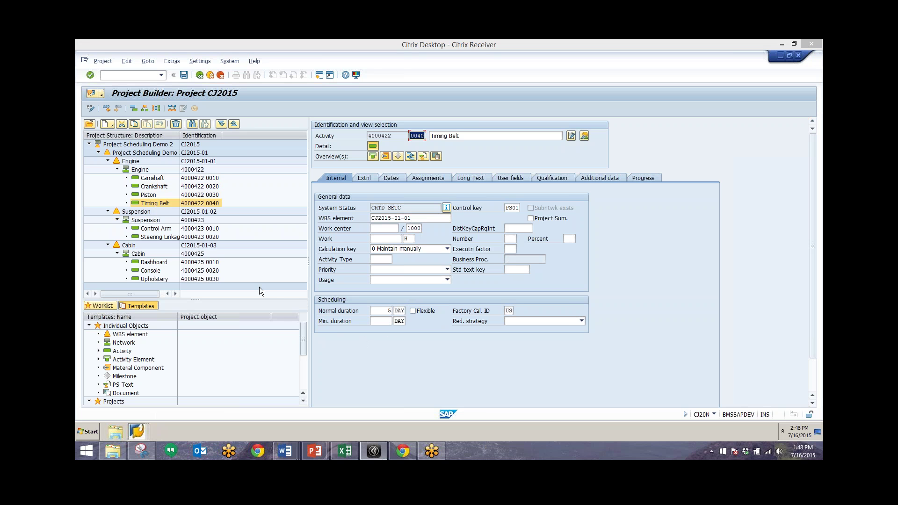
Examine the Engine network's scheduling dates and scheduling type options, along with the Camshaft activity's dates and float
left_click(143, 167)
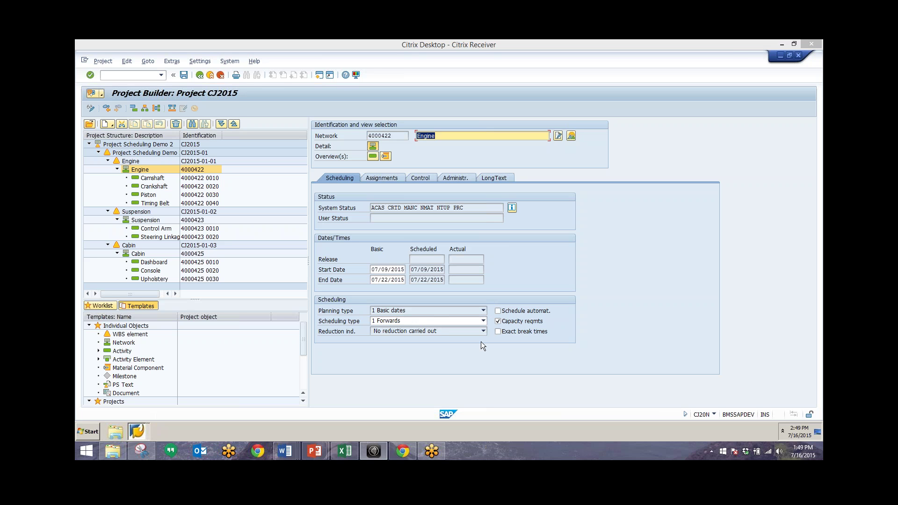
left_click(169, 177)
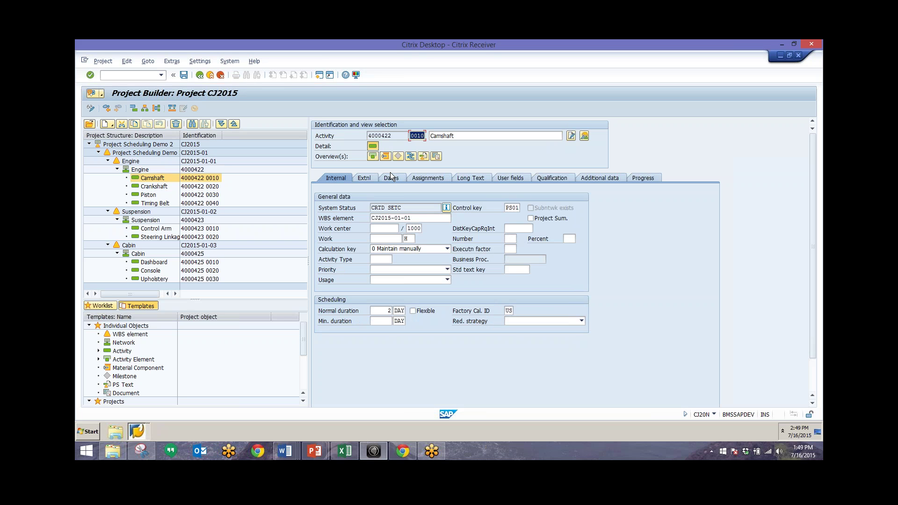
left_click(391, 178)
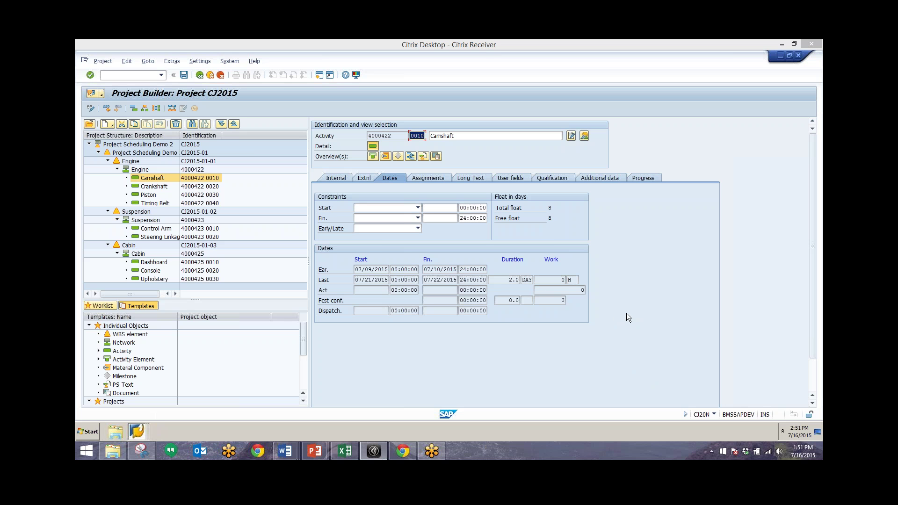
left_click(141, 170)
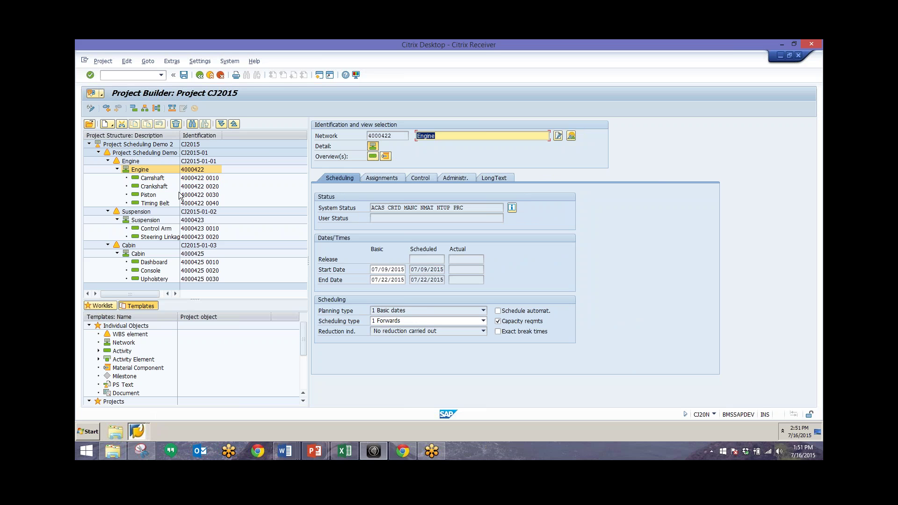
left_click(385, 323)
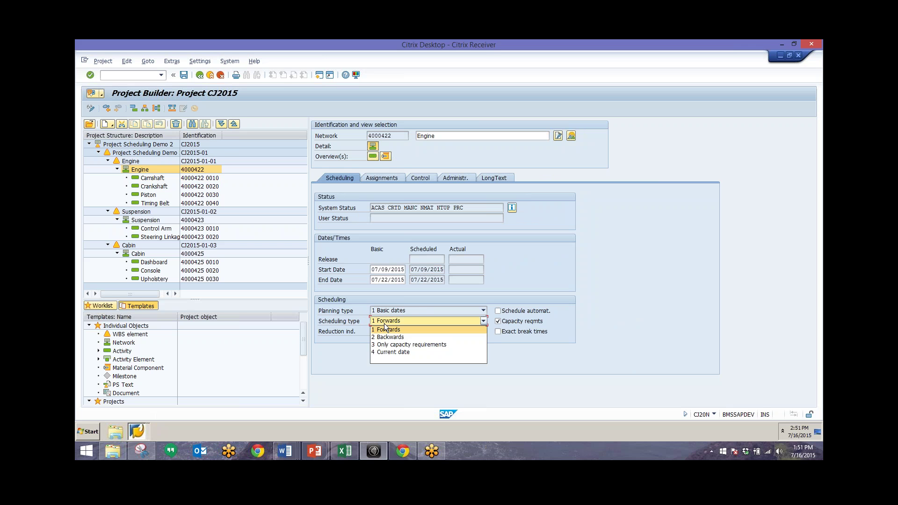
left_click(357, 320)
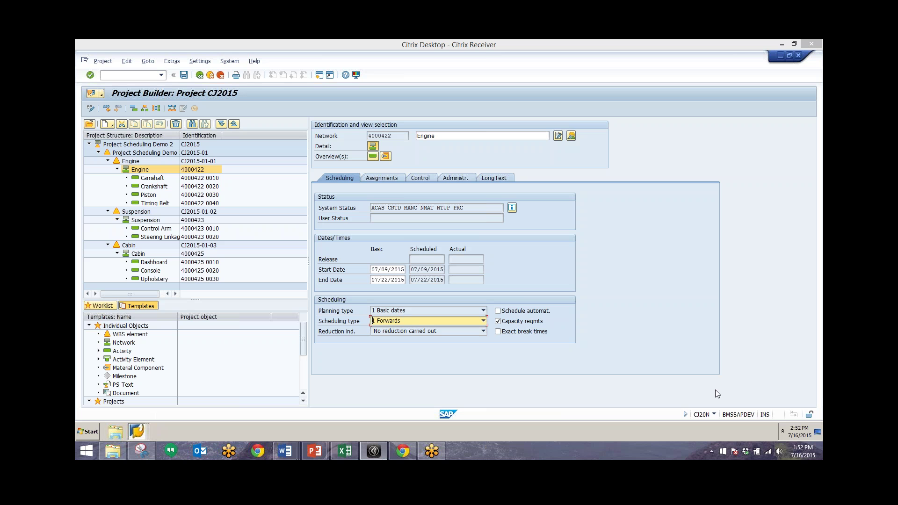
Look through the project definition, the Camshaft activity, the Engine network and the Engine WBS element as possible levels for scheduling
left_click(159, 145)
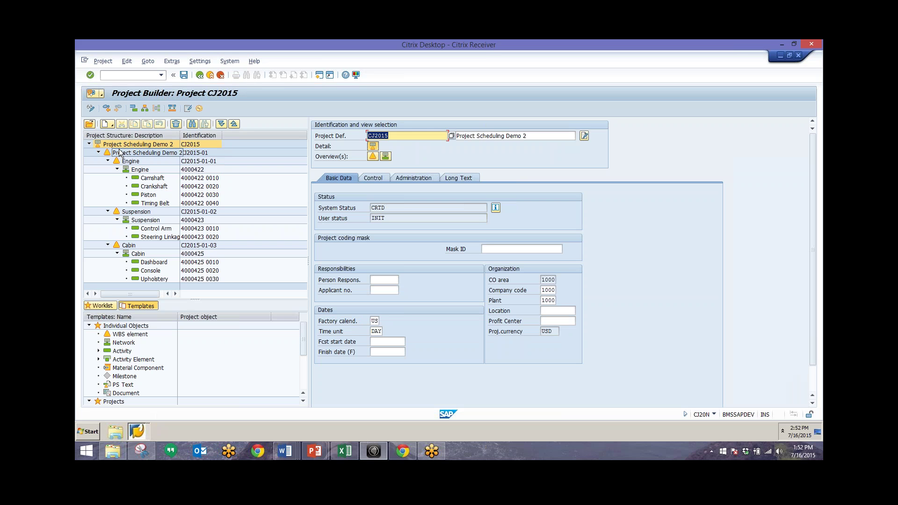
left_click(150, 180)
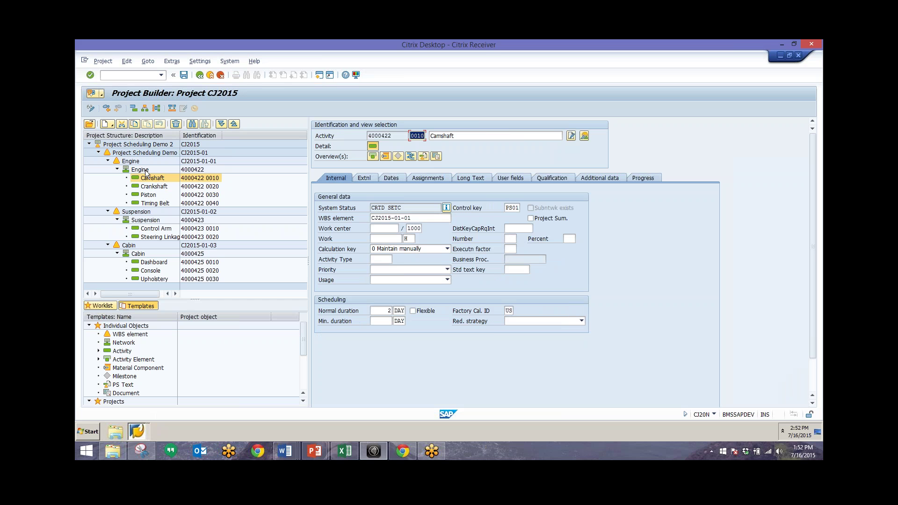
left_click(145, 169)
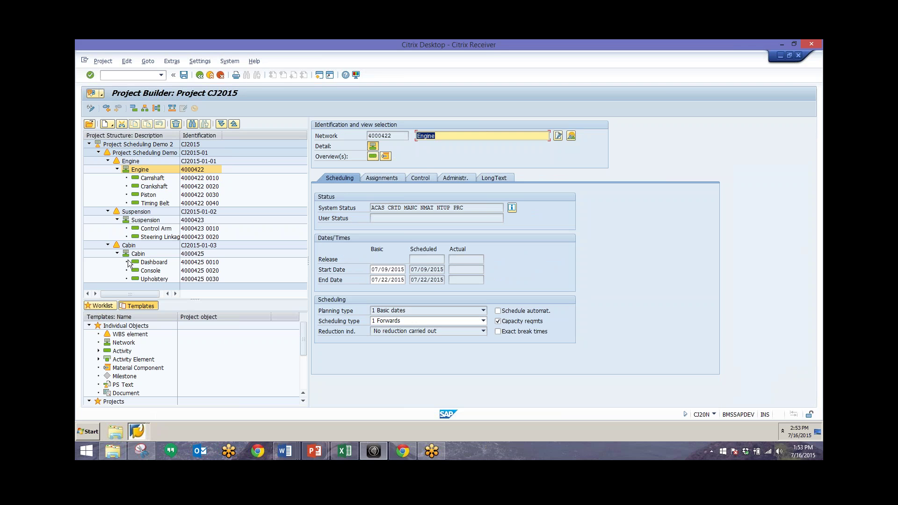
left_click(132, 149)
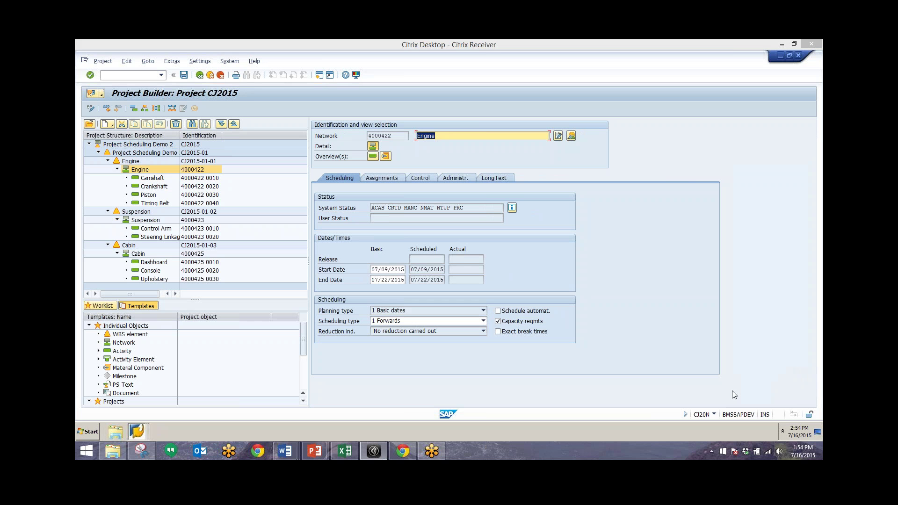
left_click(128, 62)
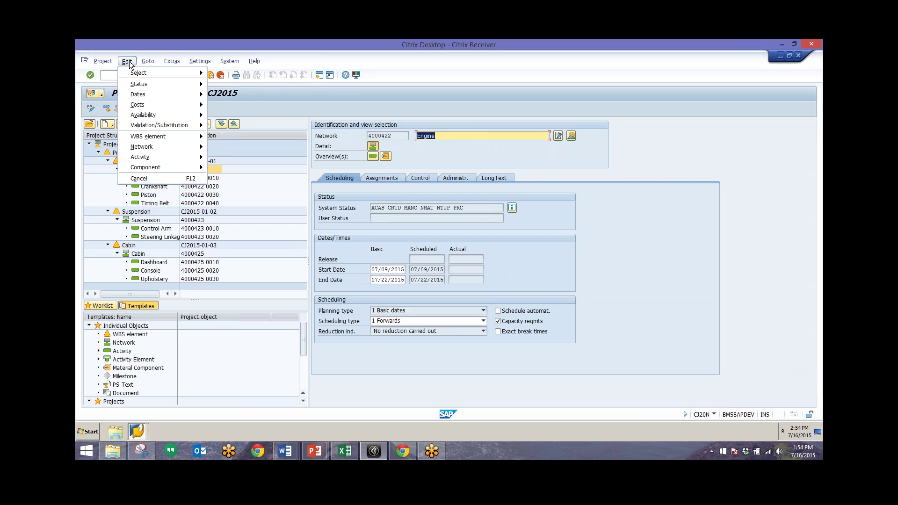
mouse_move(148, 60)
left_click(151, 136)
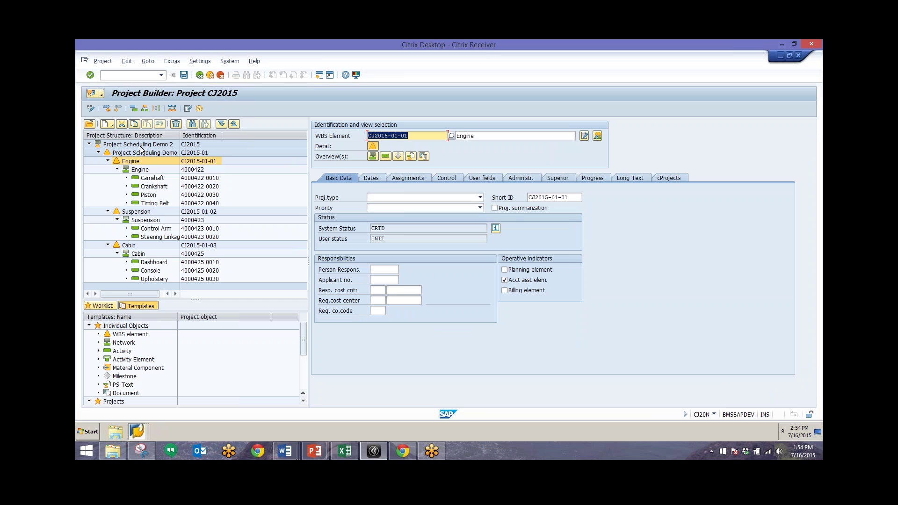
left_click(145, 171)
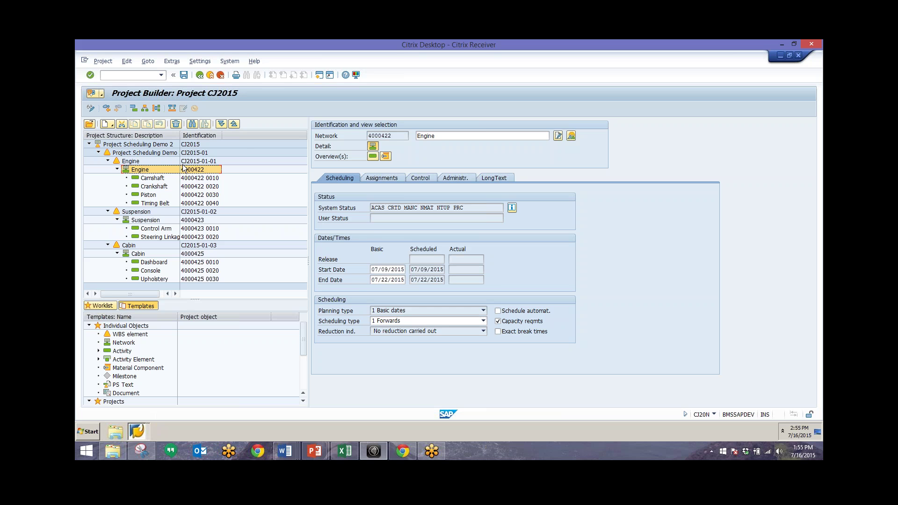
Schedule the dates of the whole project from the Project Scheduling Demo 2 project definition
left_click(153, 145)
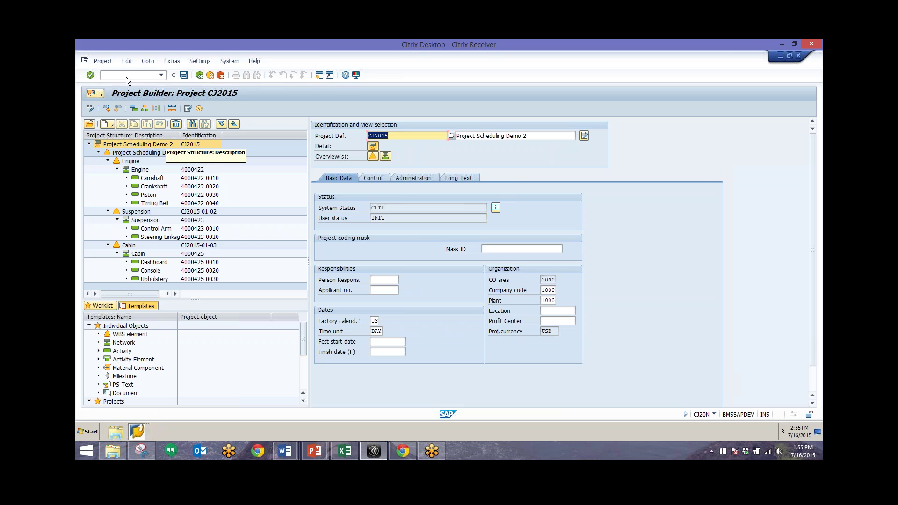
left_click(126, 61)
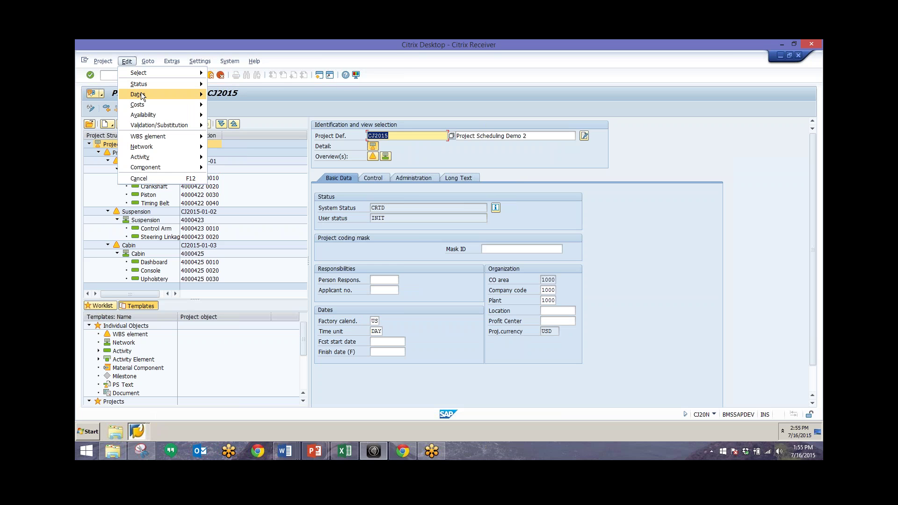
mouse_move(142, 96)
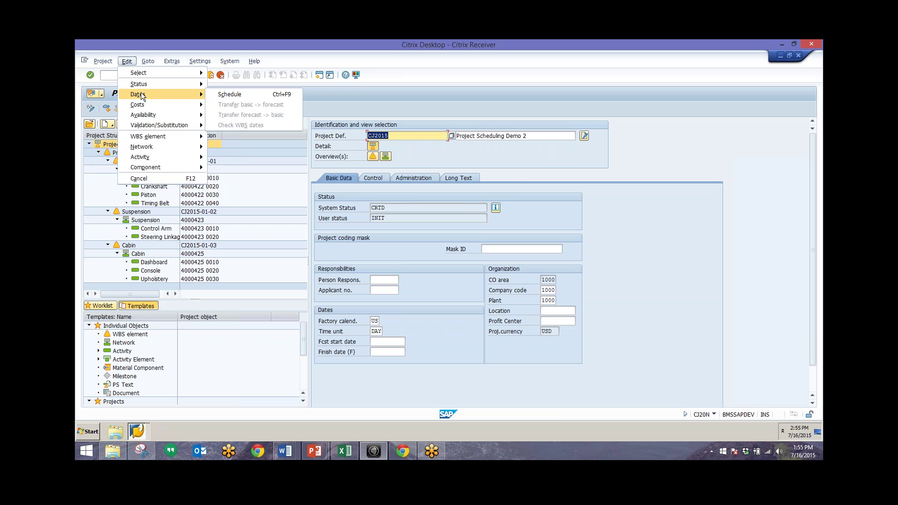
left_click(229, 94)
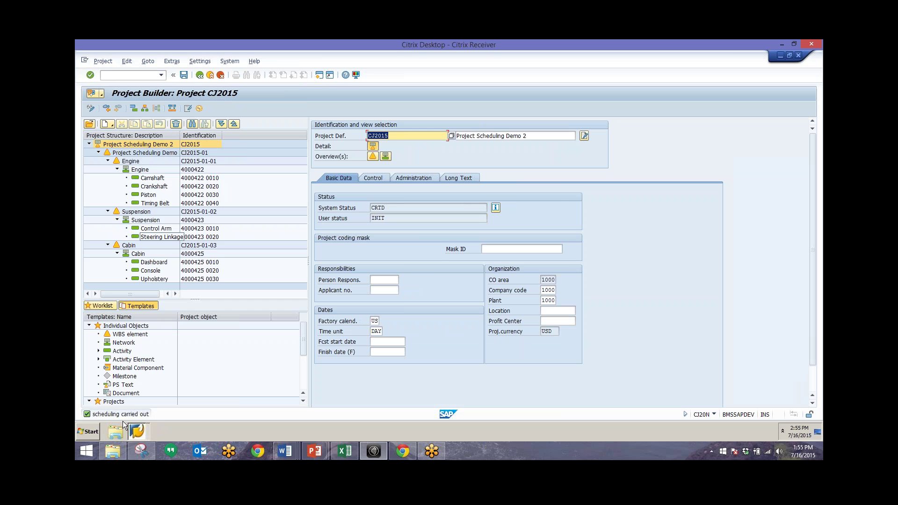
Check the rescheduled dates of the Engine network and the dates and float of the Crankshaft and Camshaft activities
left_click(133, 171)
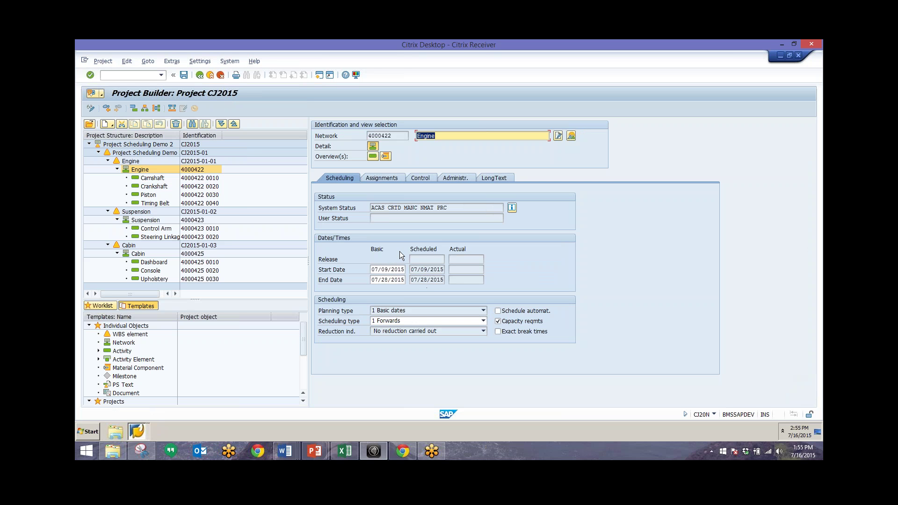
left_click(147, 180)
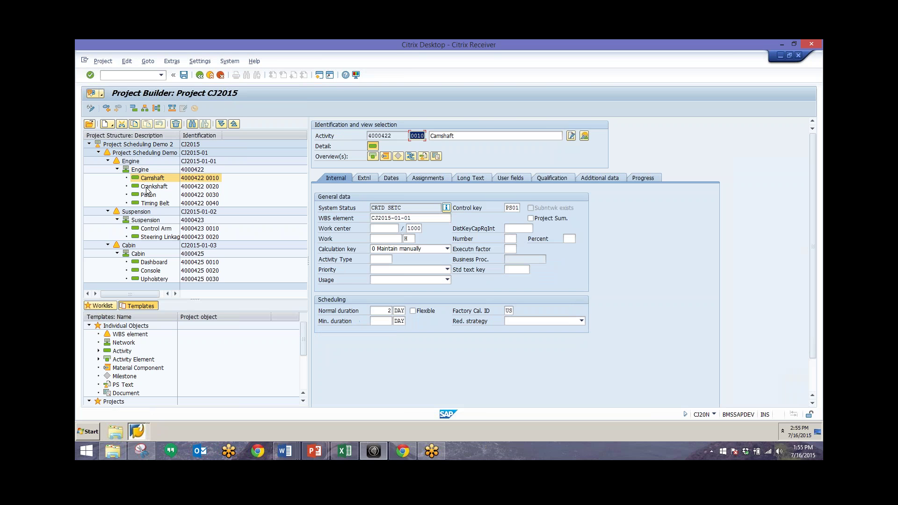
left_click(147, 187)
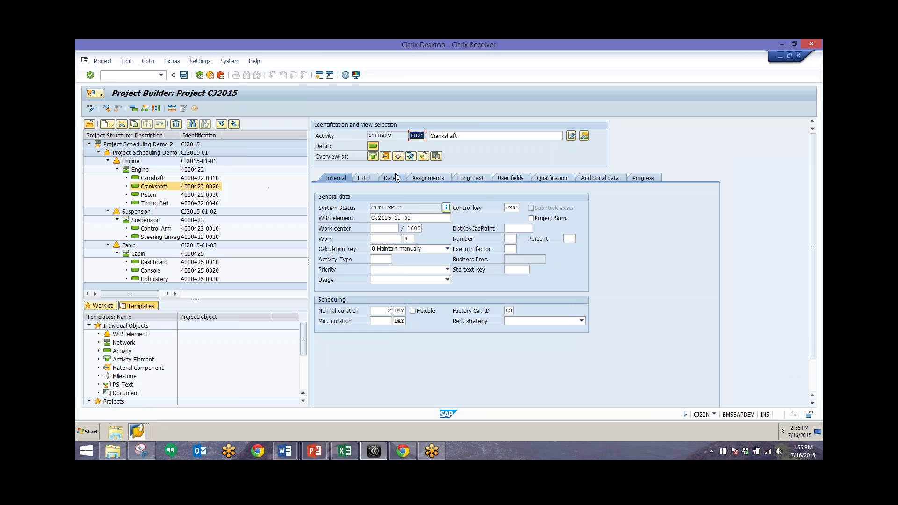
left_click(375, 178)
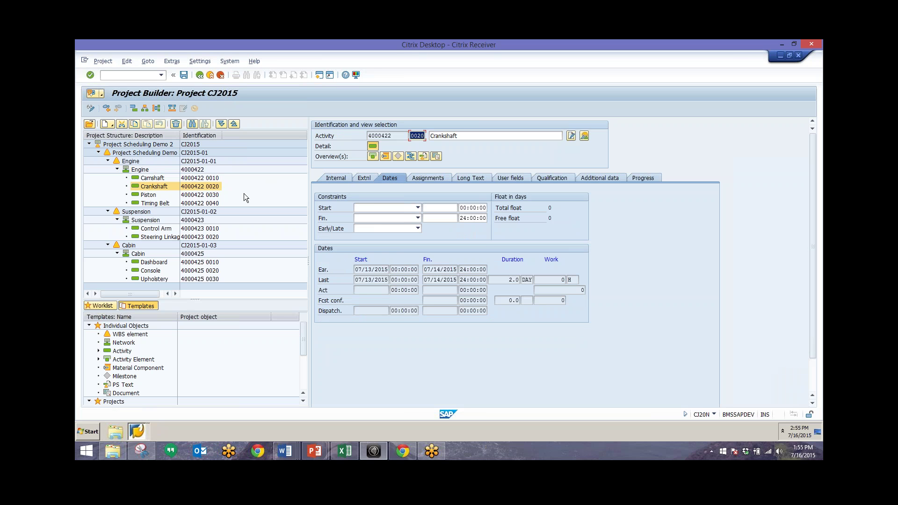
left_click(158, 180)
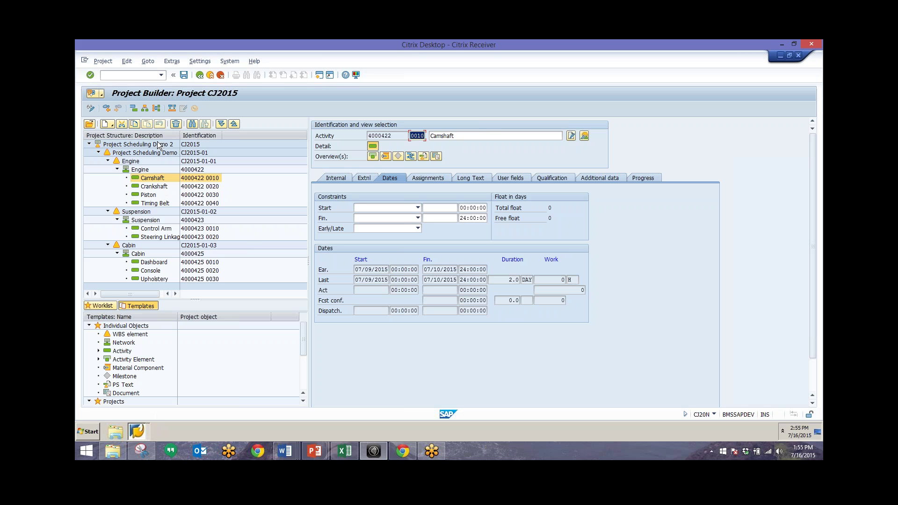
Exit the project without saving the changes, and reopen Project Scheduling Demo 2 in the graphical project planning board
left_click(199, 76)
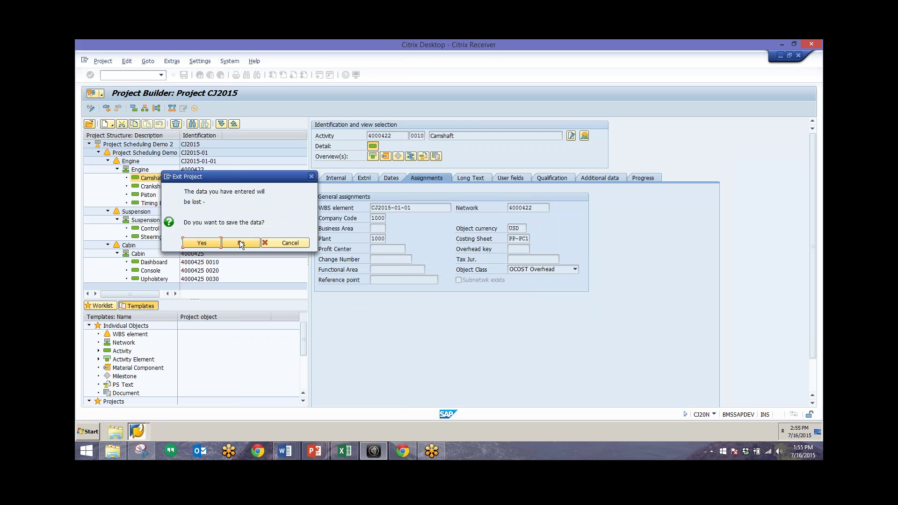
left_click(240, 242)
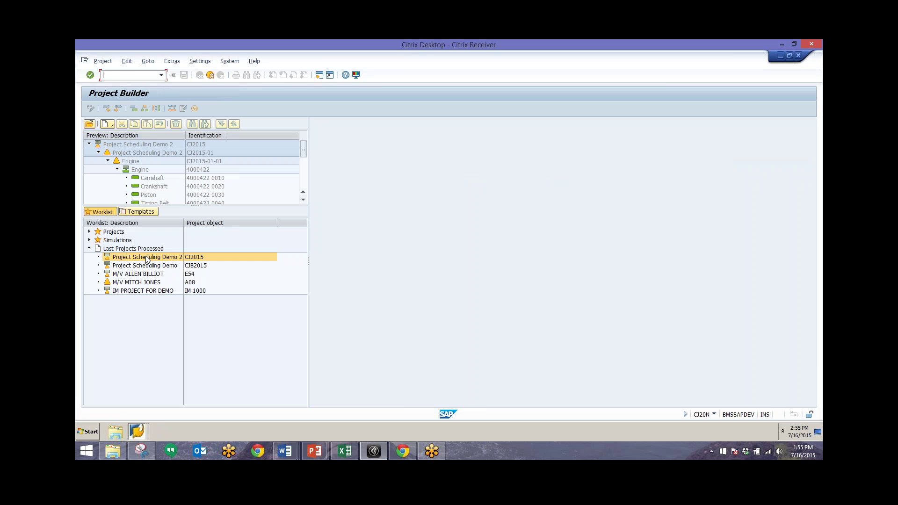
double_click(145, 257)
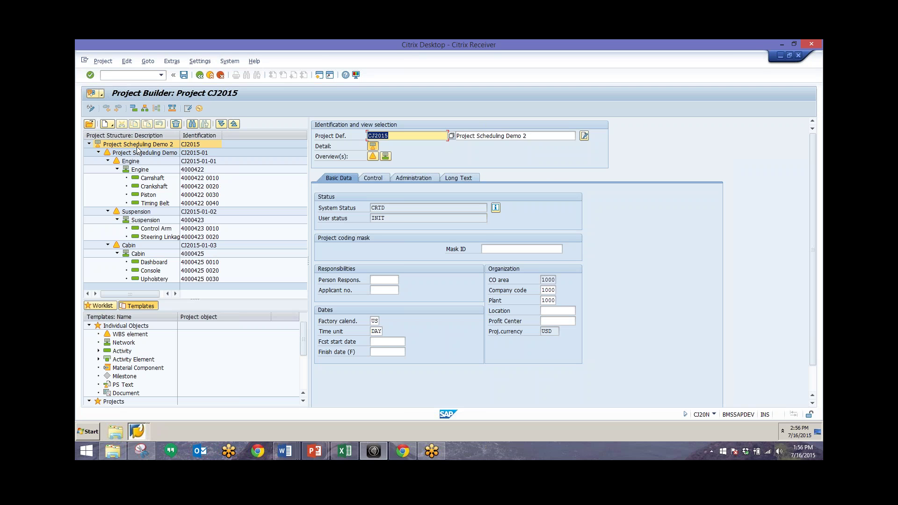
left_click(133, 109)
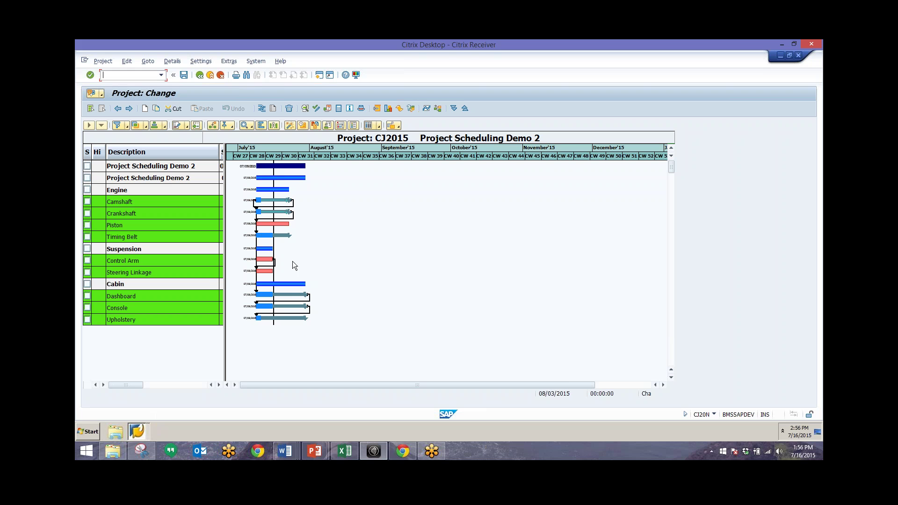
Widen the planning board's table to show all its date columns, and view the field selection for the Gantt chart without changing it
left_click_drag(225, 179, 343, 178)
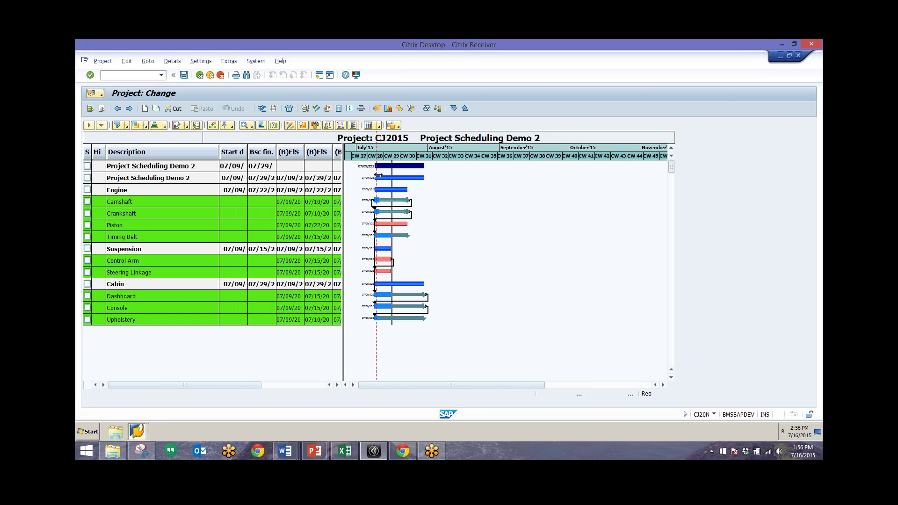
left_click_drag(378, 176, 463, 167)
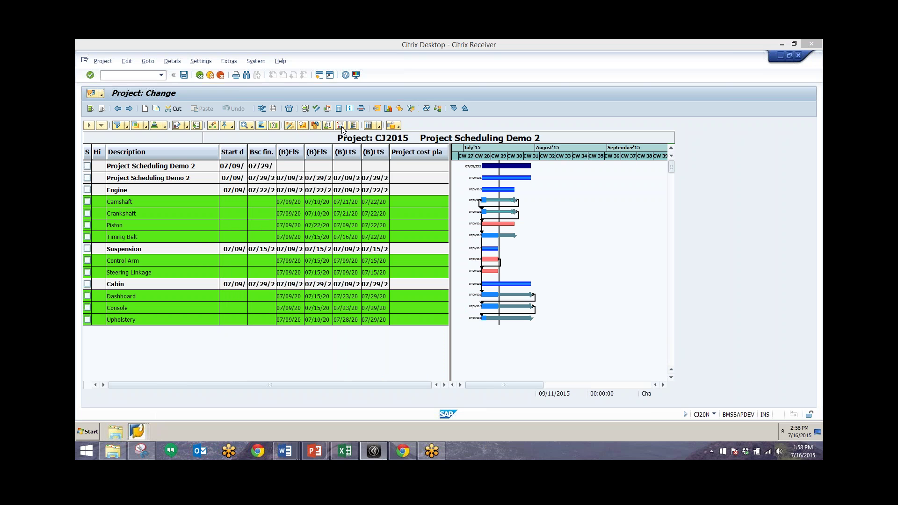
left_click(341, 126)
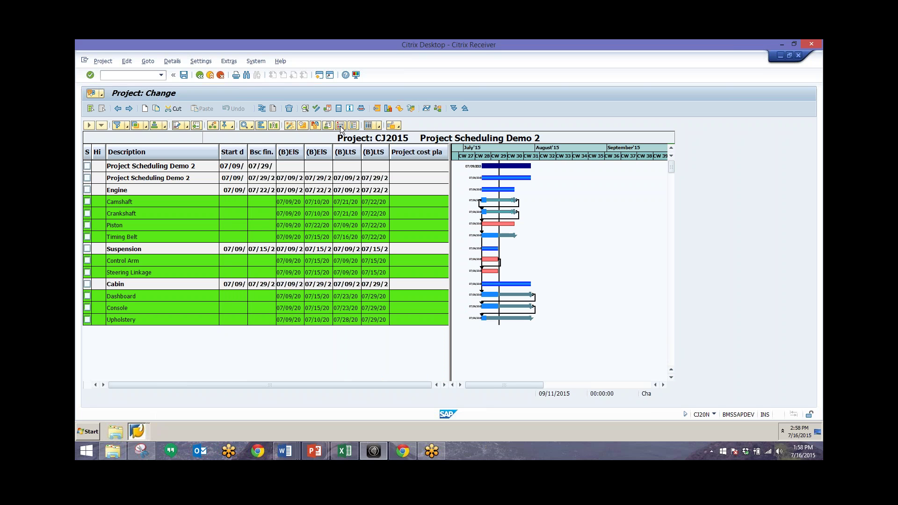
left_click(341, 126)
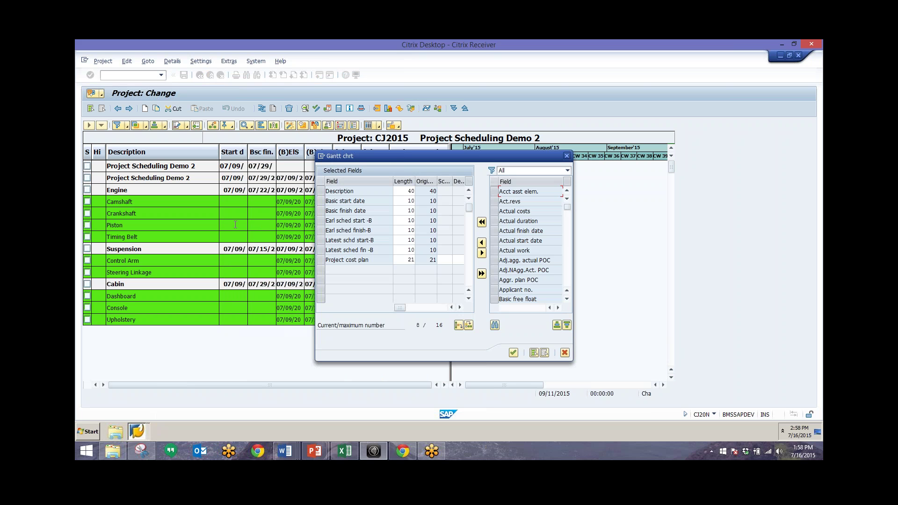
left_click(564, 353)
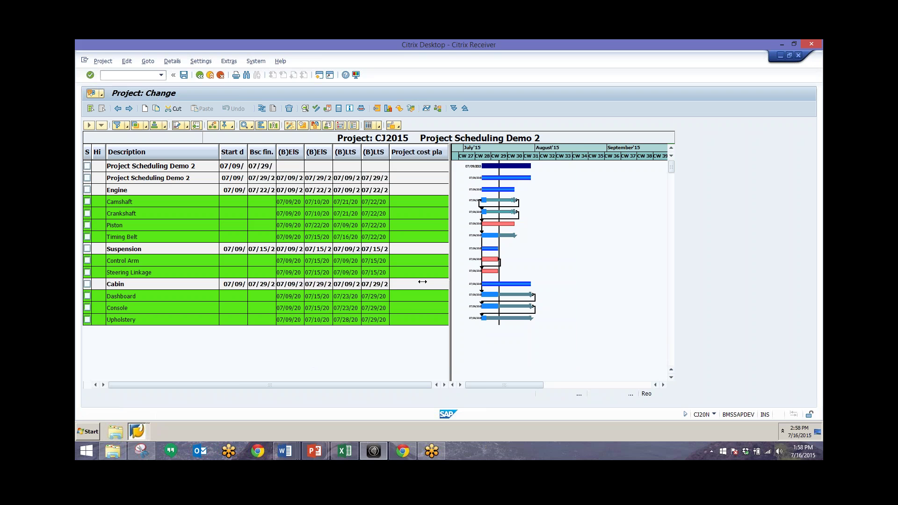
Narrow the planning board's table to give the Gantt chart more room, and zoom the board to 150%
left_click_drag(350, 273, 287, 274)
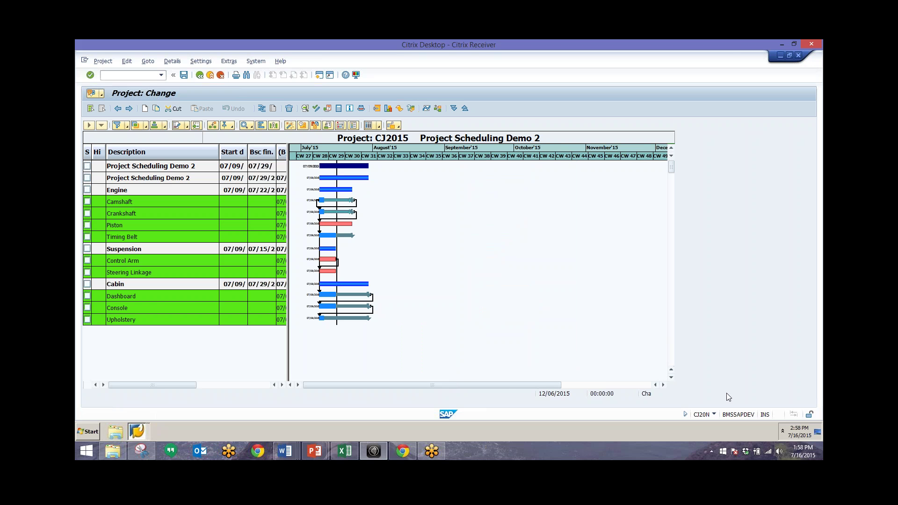
left_click(251, 127)
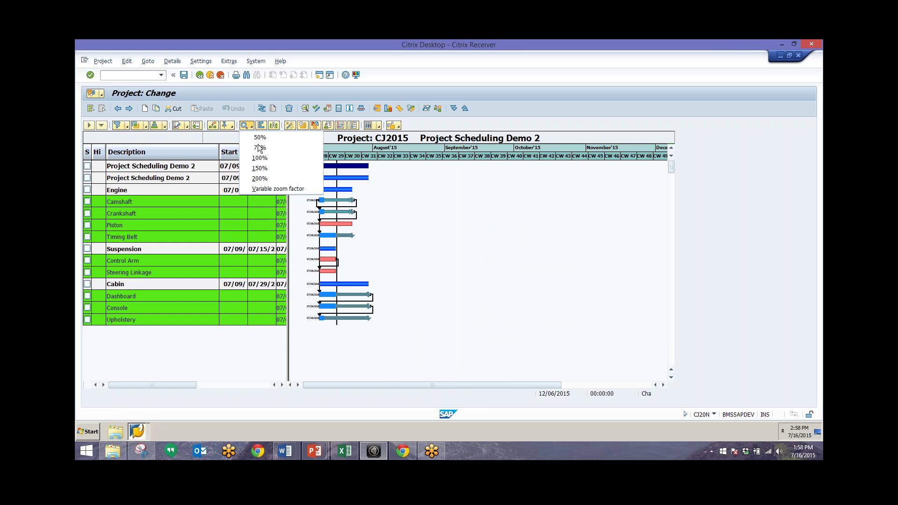
left_click(260, 172)
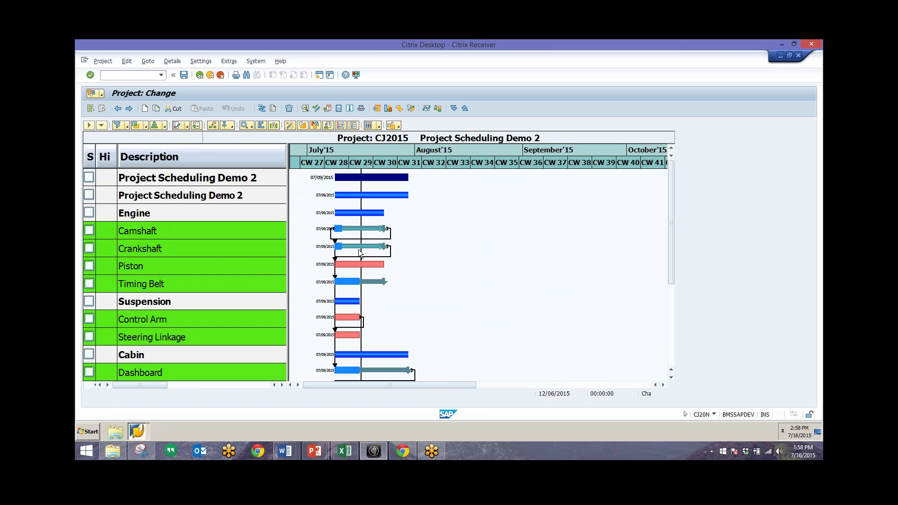
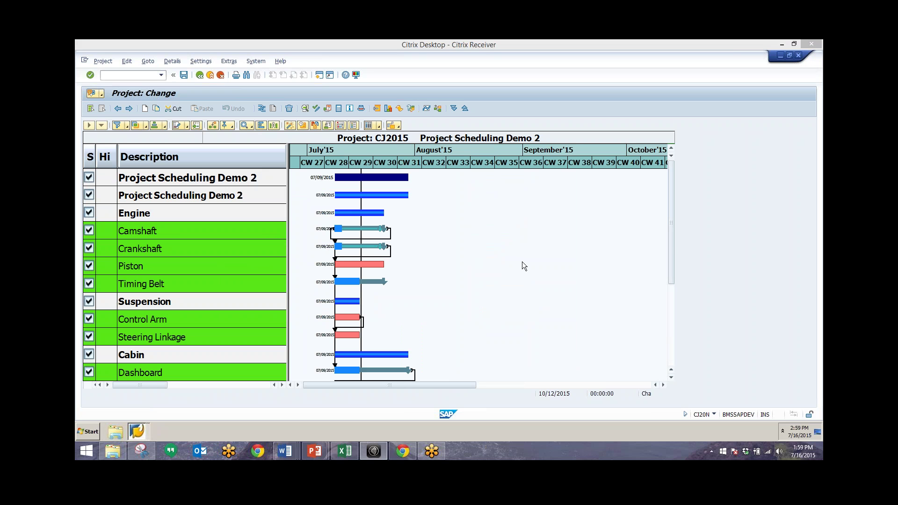
Schedule all the selected project objects in the planning board
left_click(128, 62)
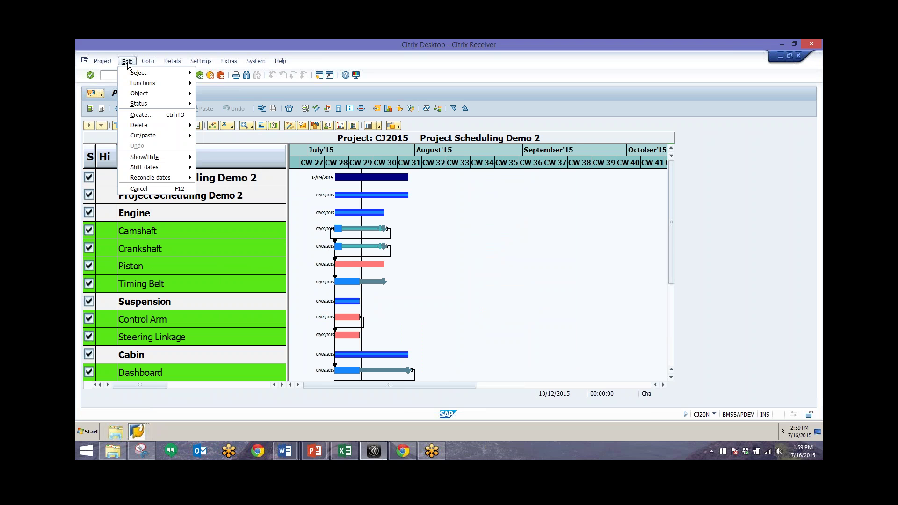
mouse_move(138, 84)
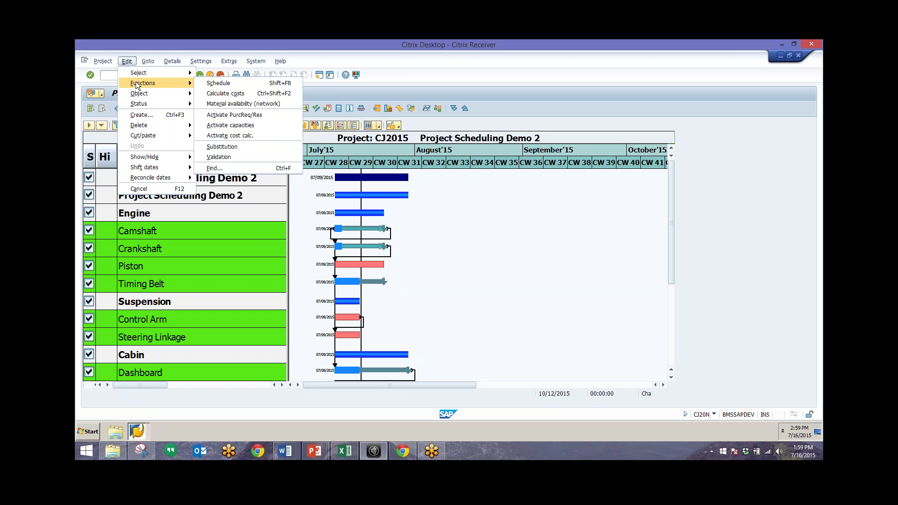
left_click(219, 83)
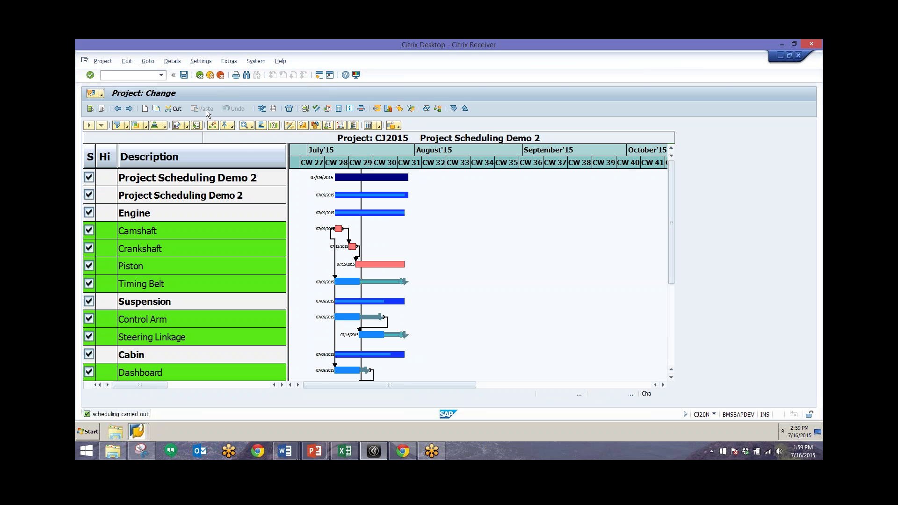
Set the planning board zoom to 100% and place the Gantt chart legend clear of the schedule bars
left_click(252, 126)
left_click(267, 160)
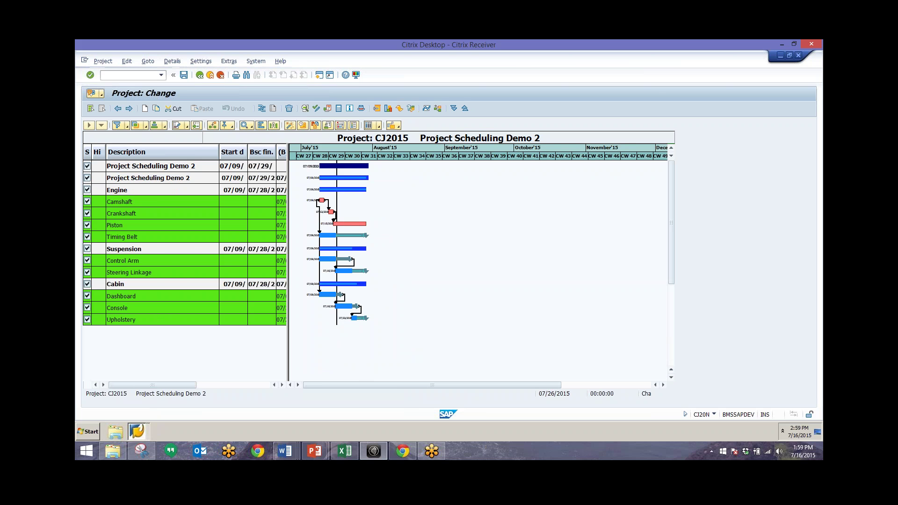
left_click_drag(328, 186, 561, 159)
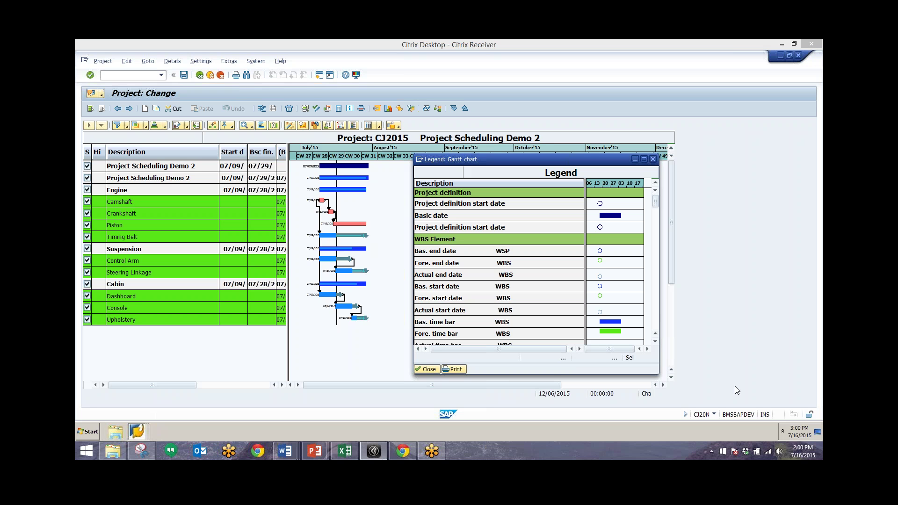
Return from the planning board to the project structure and view the Engine network's scheduling dates and settings
left_click(199, 75)
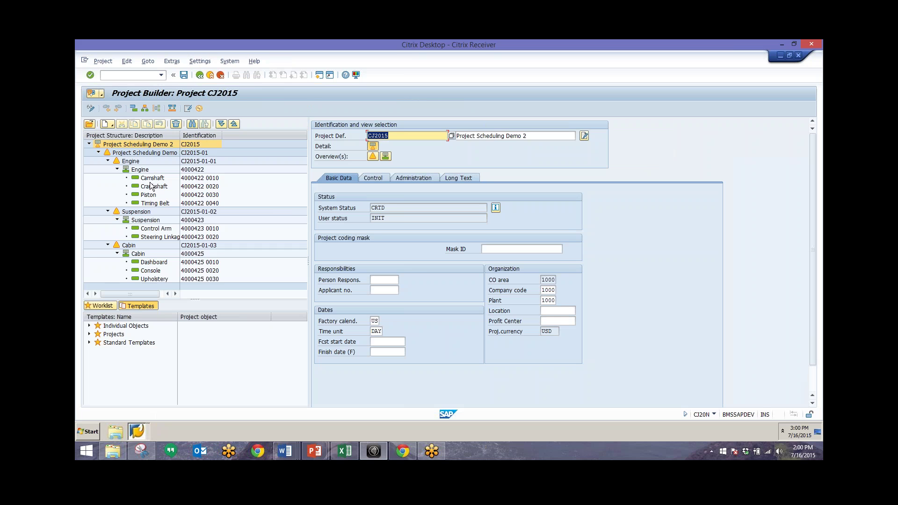
left_click(139, 170)
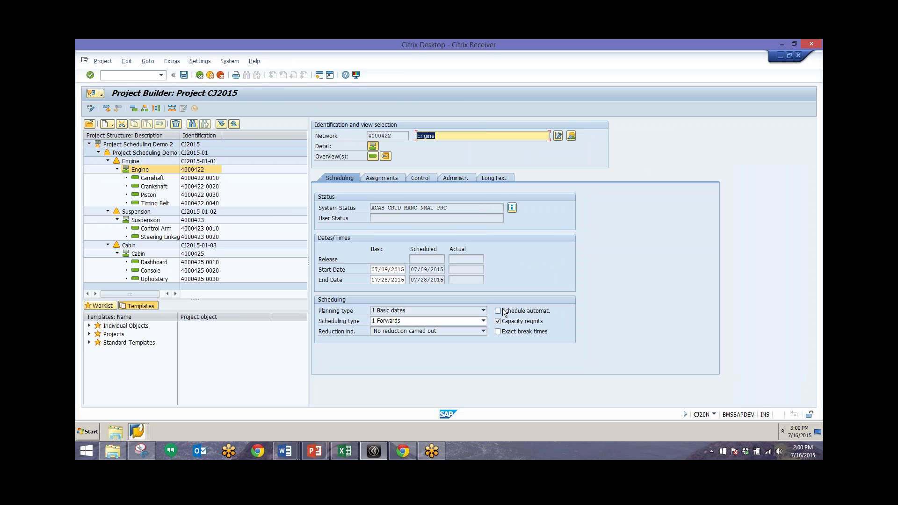